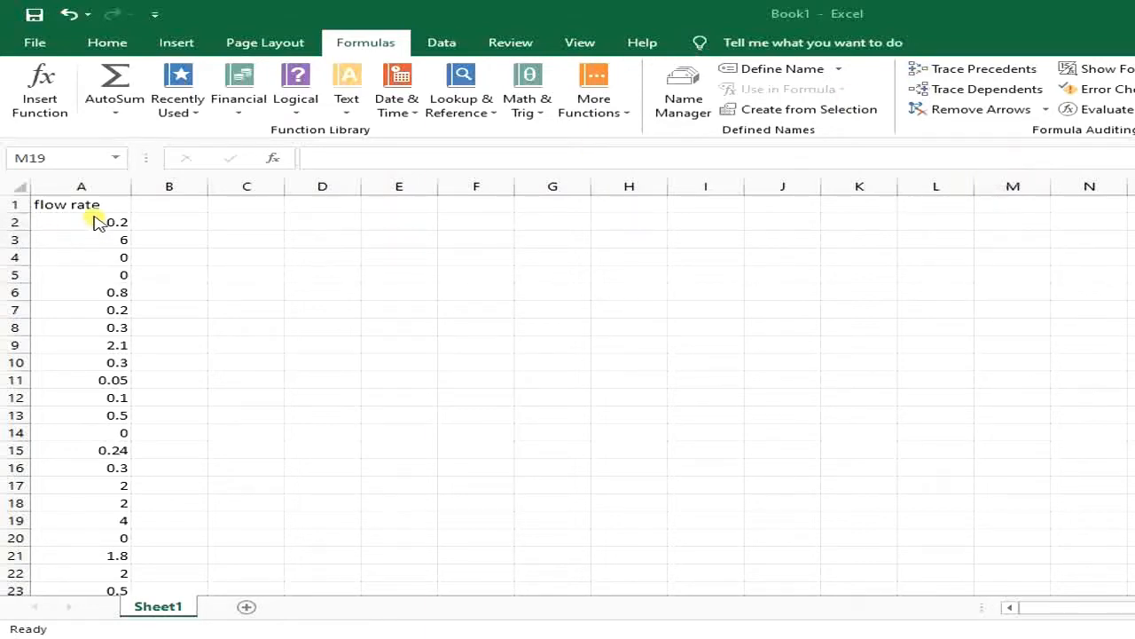
# Enter a formula in cell C2 that adds the flow rates in A2 and A3.
pyautogui.click(104, 190)
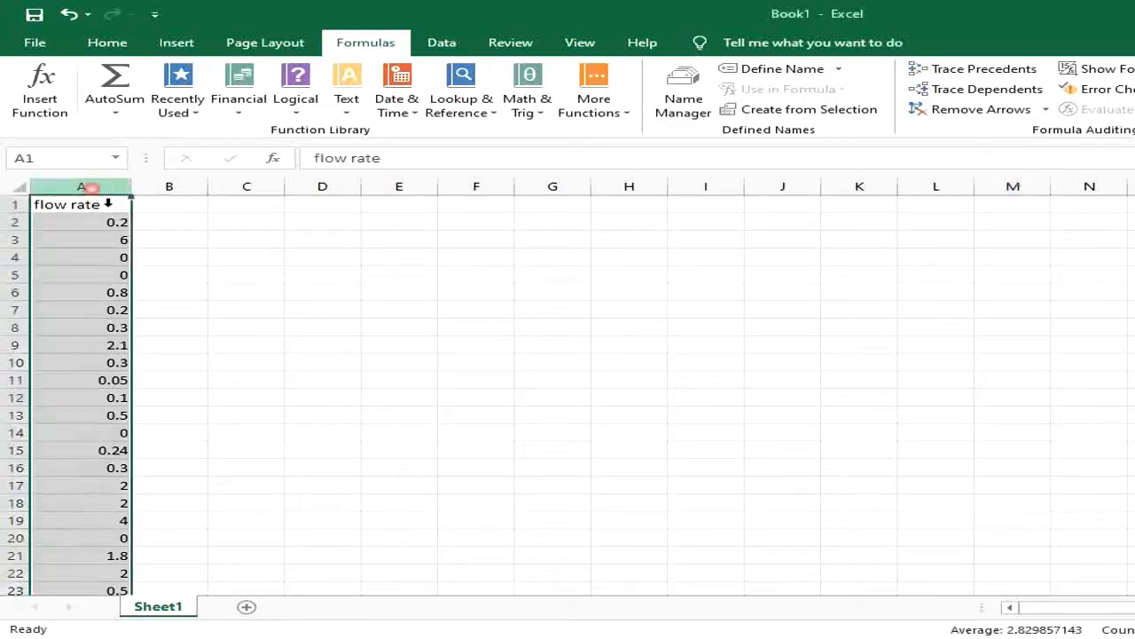
pyautogui.click(94, 254)
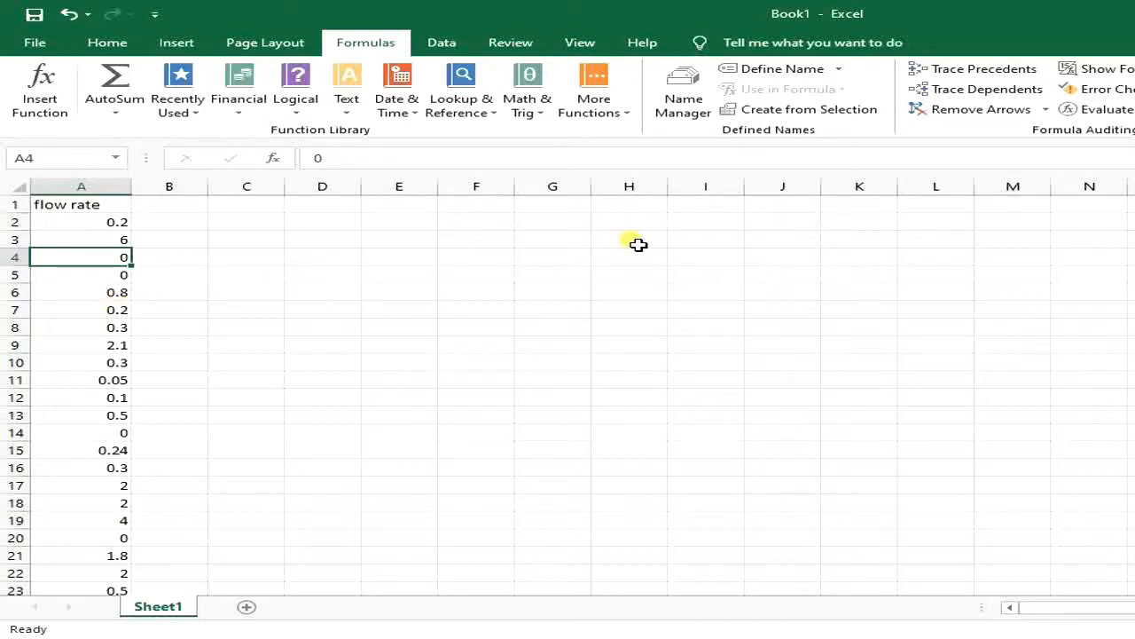
pyautogui.click(260, 225)
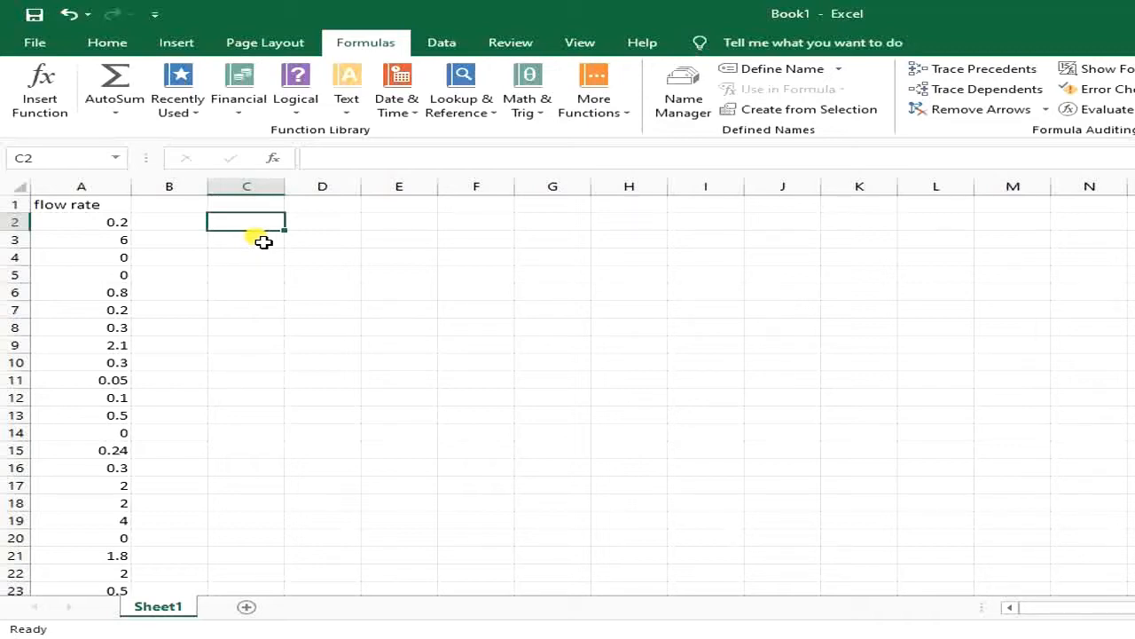
pyautogui.write('=')
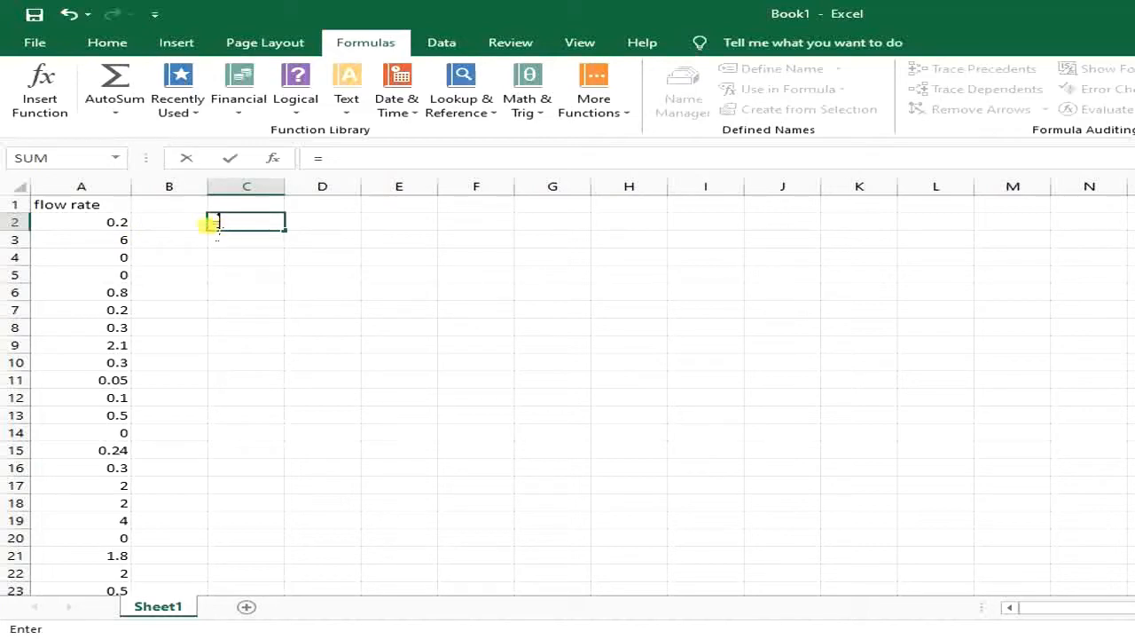
pyautogui.click(119, 227)
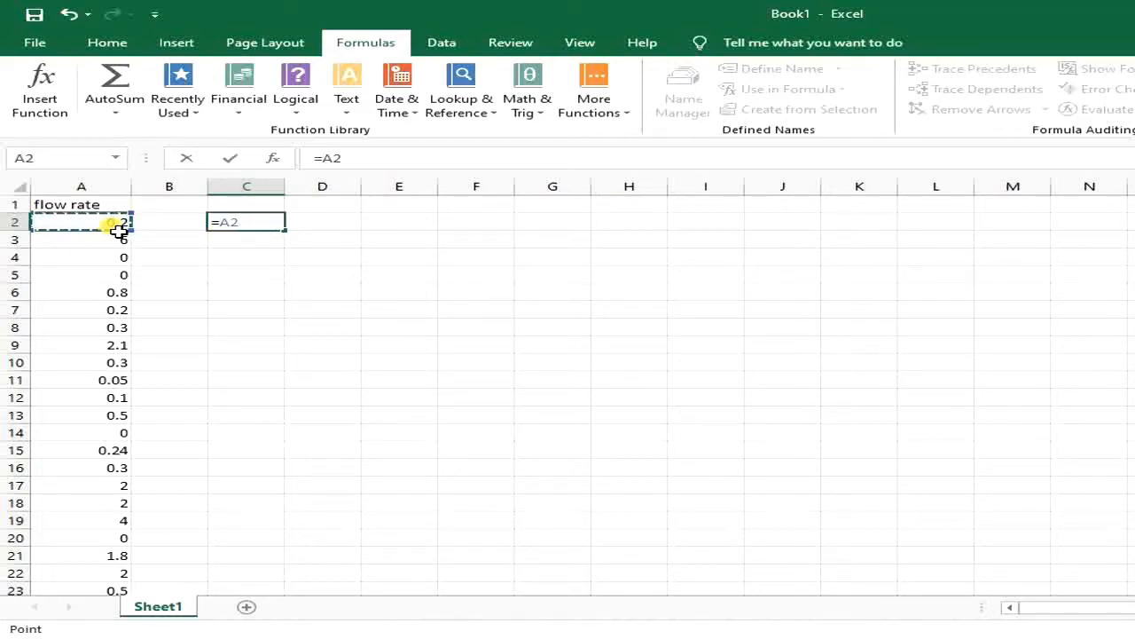
pyautogui.write('+')
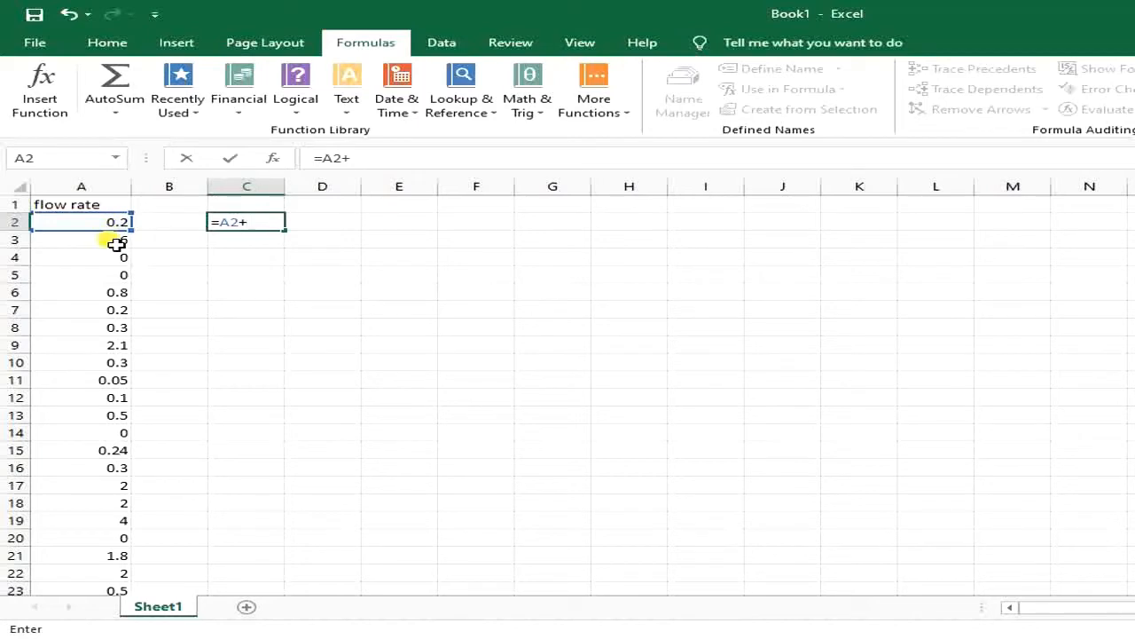
pyautogui.click(116, 240)
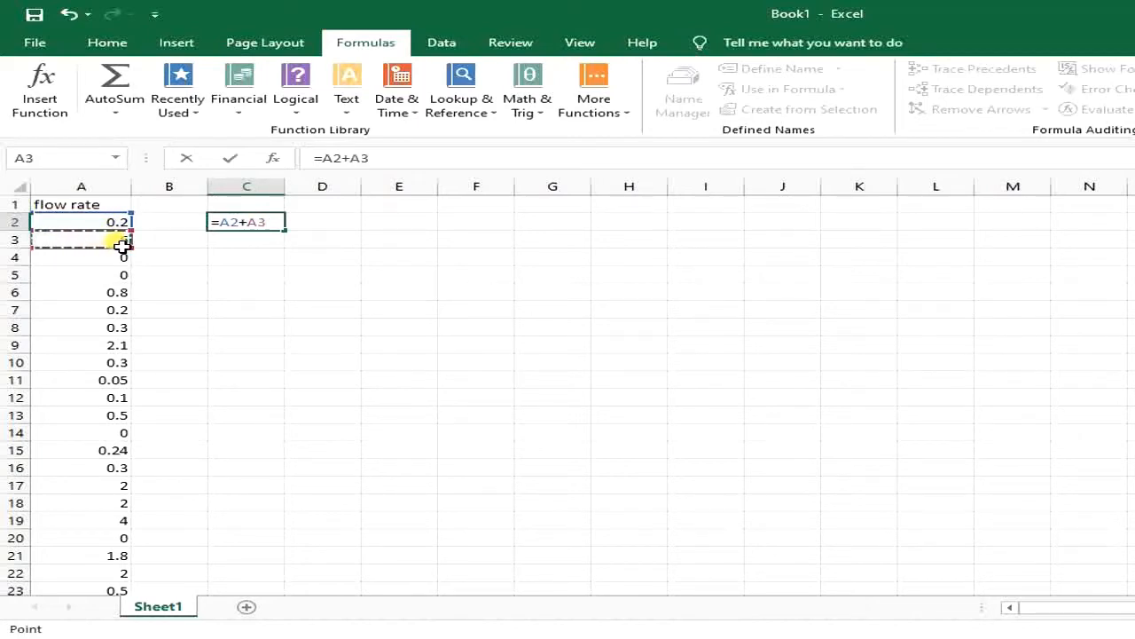
pyautogui.press('Return')
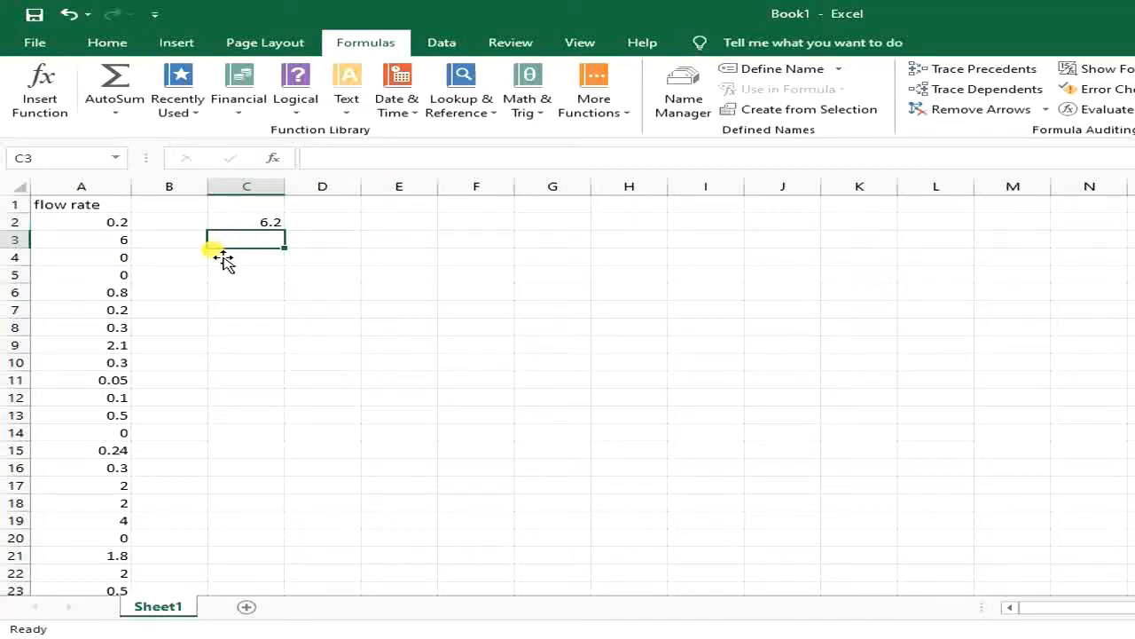
# Enter a SUM formula in cell C3 that totals the flow rates in A2:A10.
pyautogui.write('=')
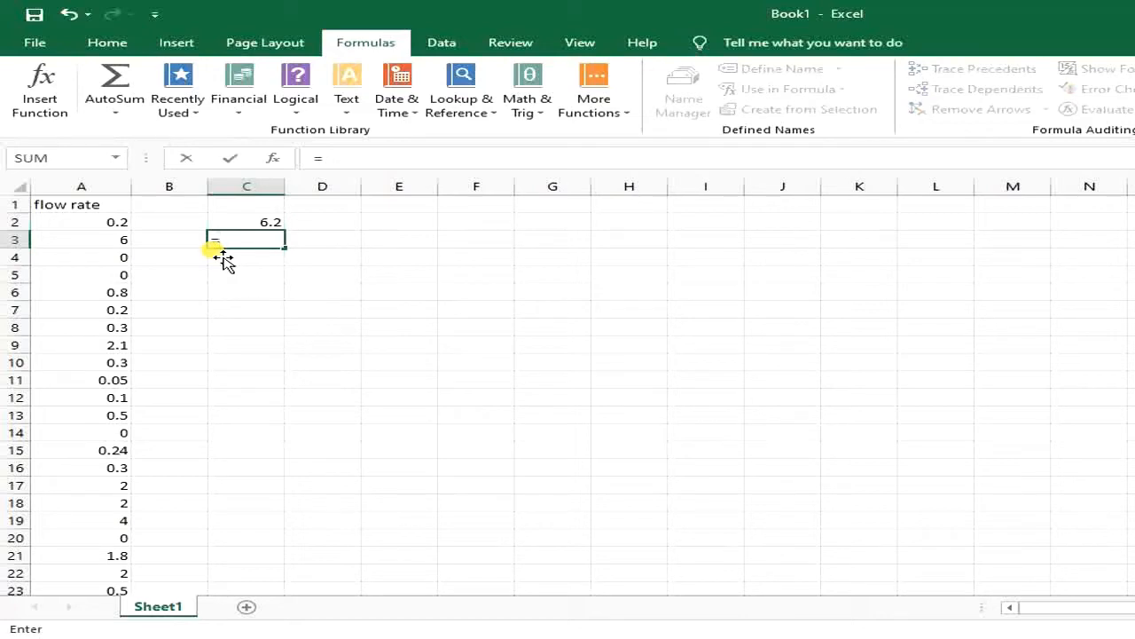
pyautogui.write('sum')
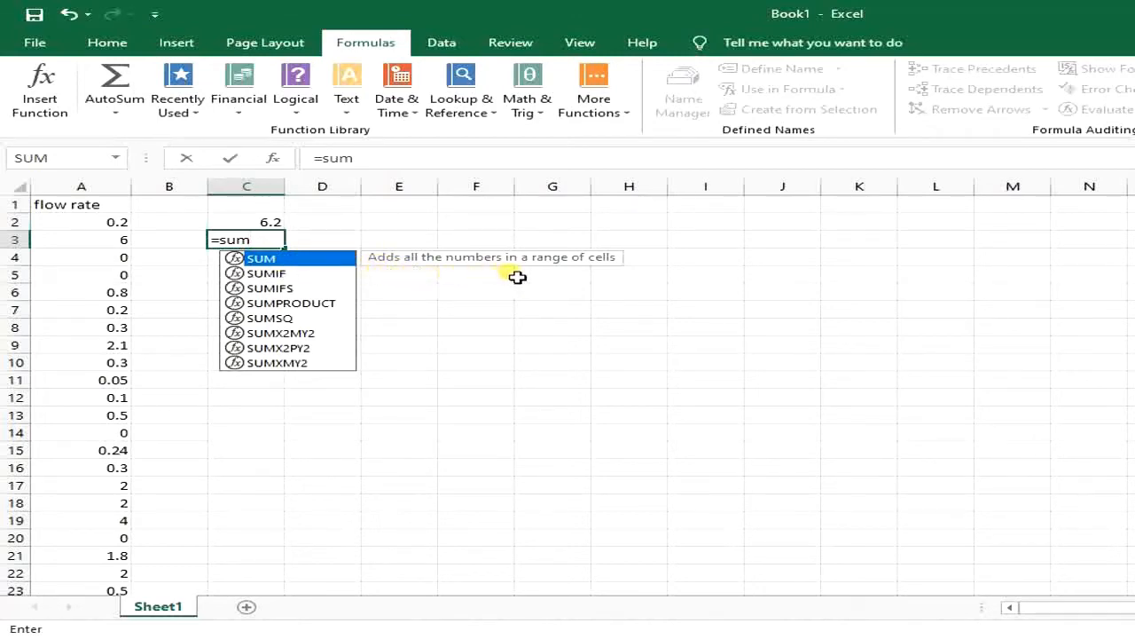
pyautogui.doubleClick(272, 258)
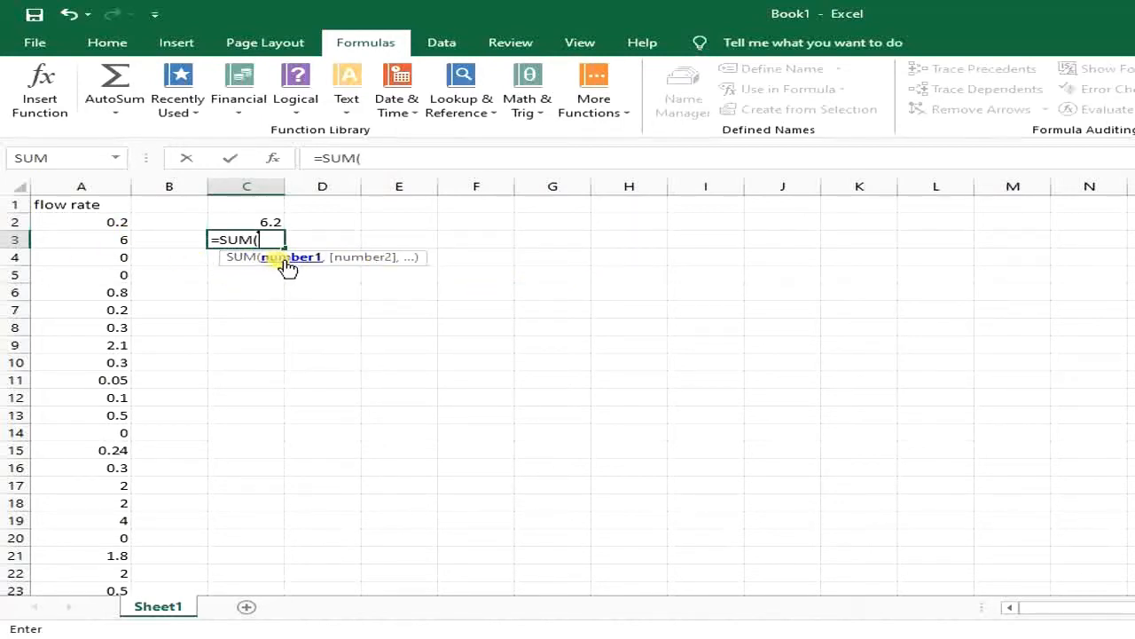
pyautogui.moveTo(107, 227); pyautogui.dragTo(94, 364)
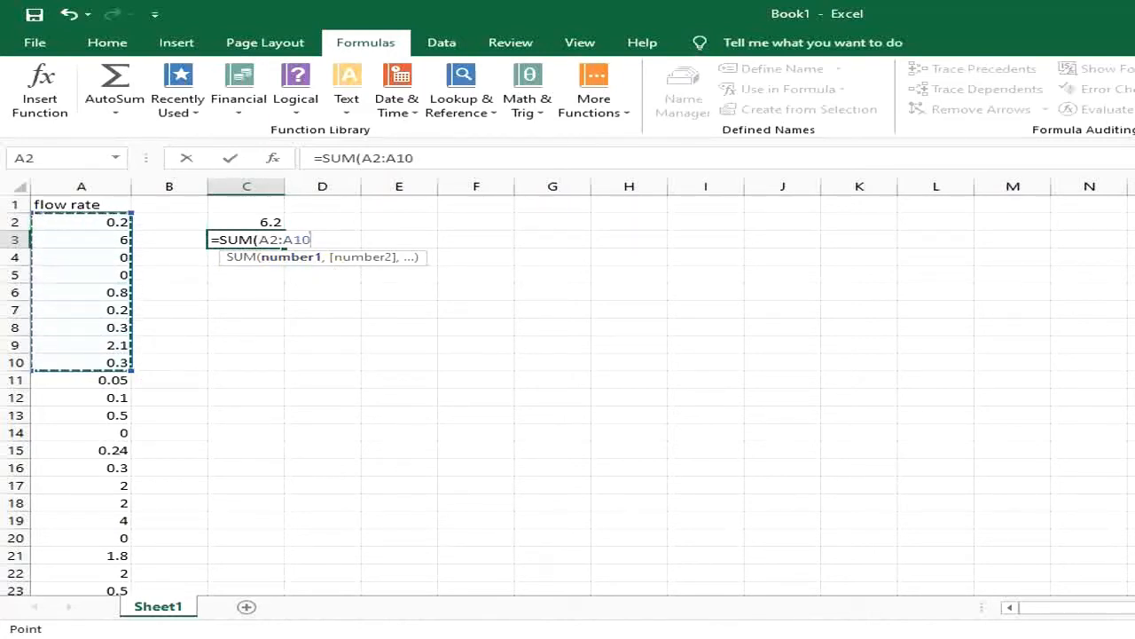
pyautogui.write(')')
pyautogui.press('Return')
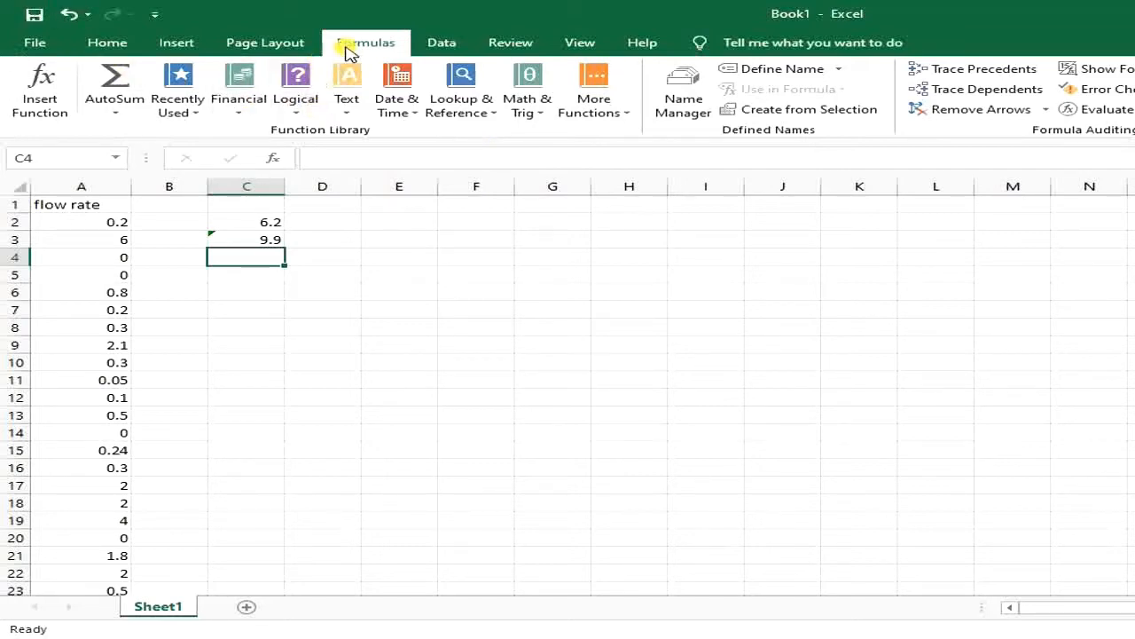
# Search the function list for "average" and insert the AVERAGE function into cell C4.
pyautogui.click(292, 40)
pyautogui.click(353, 44)
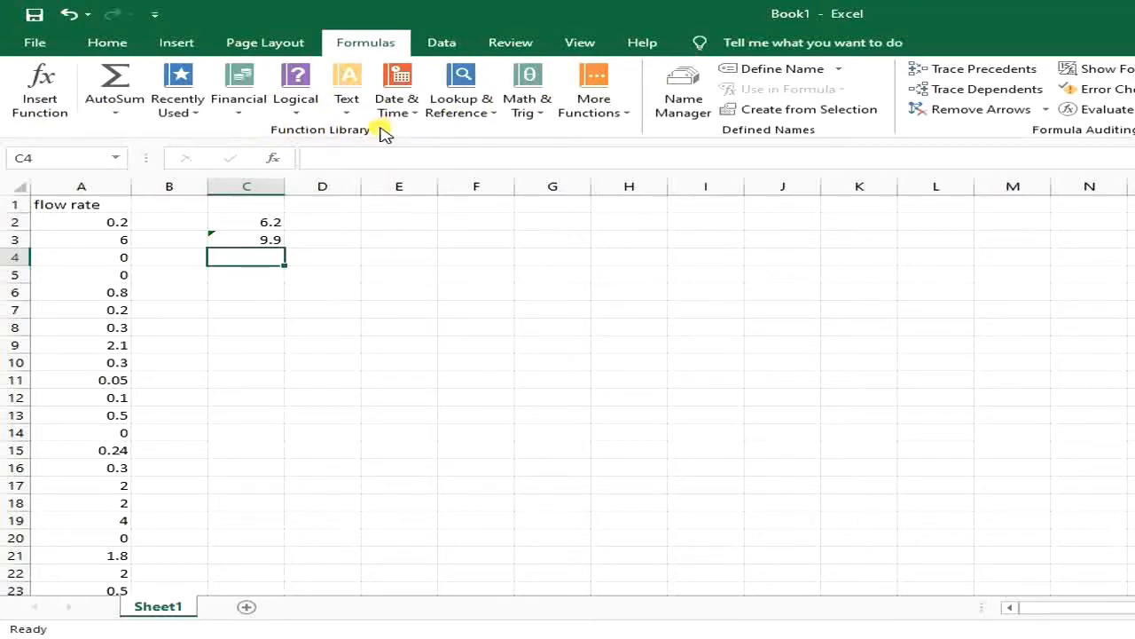
pyautogui.click(41, 94)
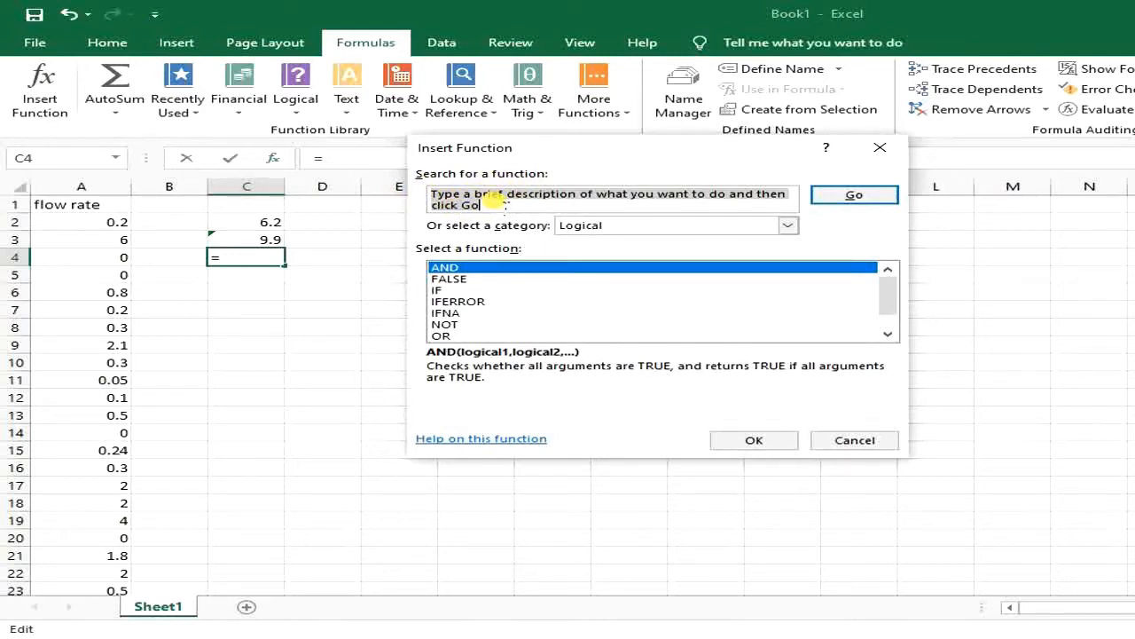
pyautogui.write('av')
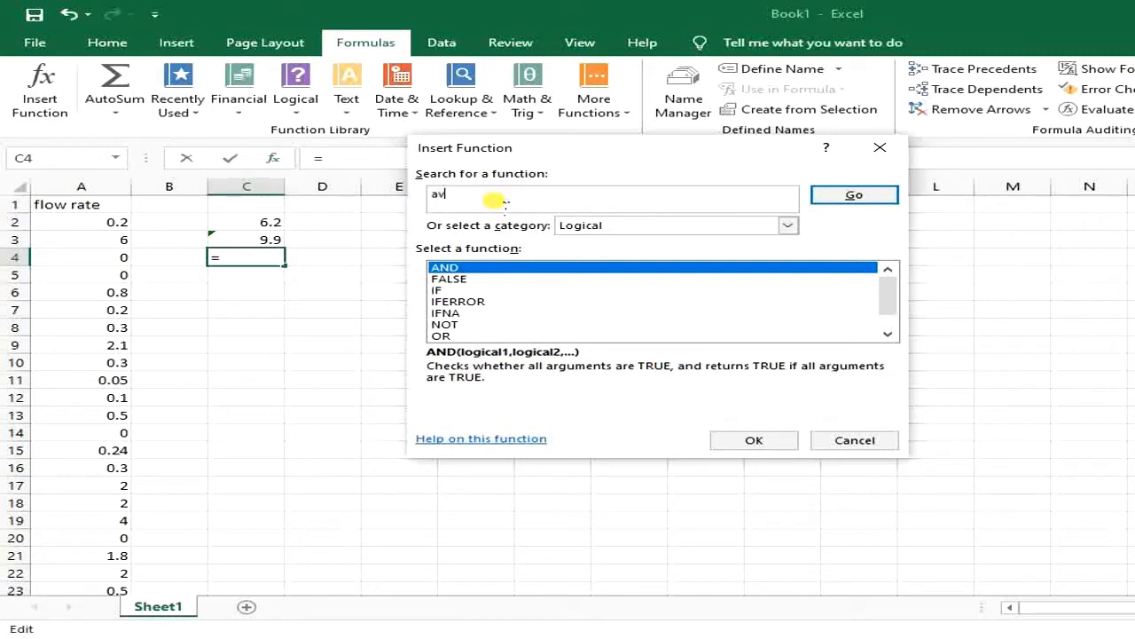
pyautogui.write('erage')
pyautogui.click(841, 200)
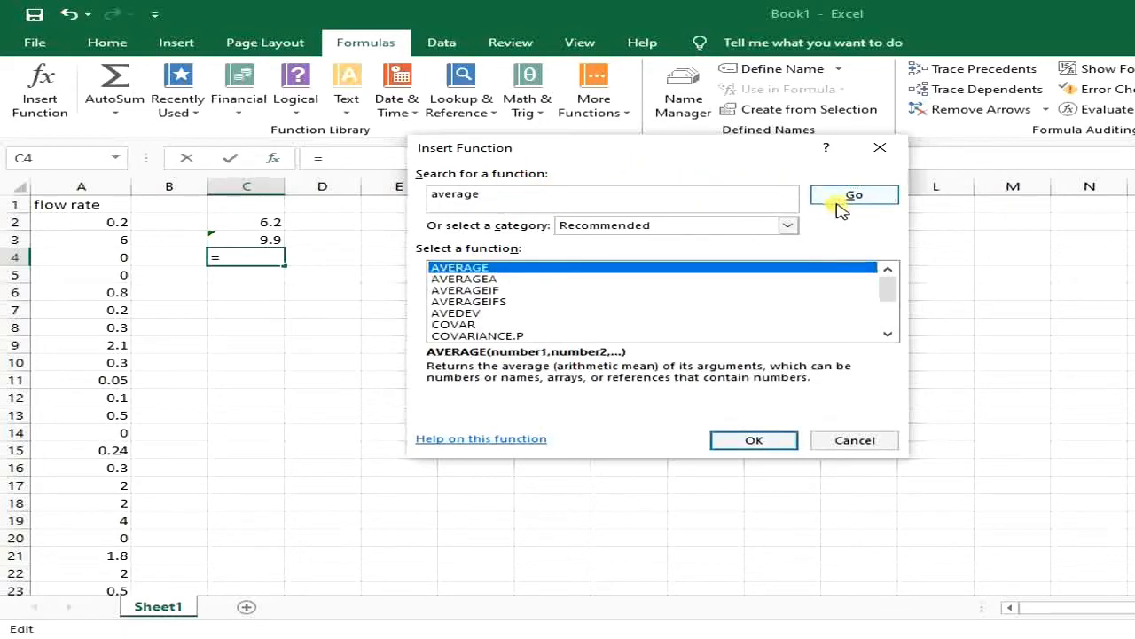
pyautogui.doubleClick(659, 268)
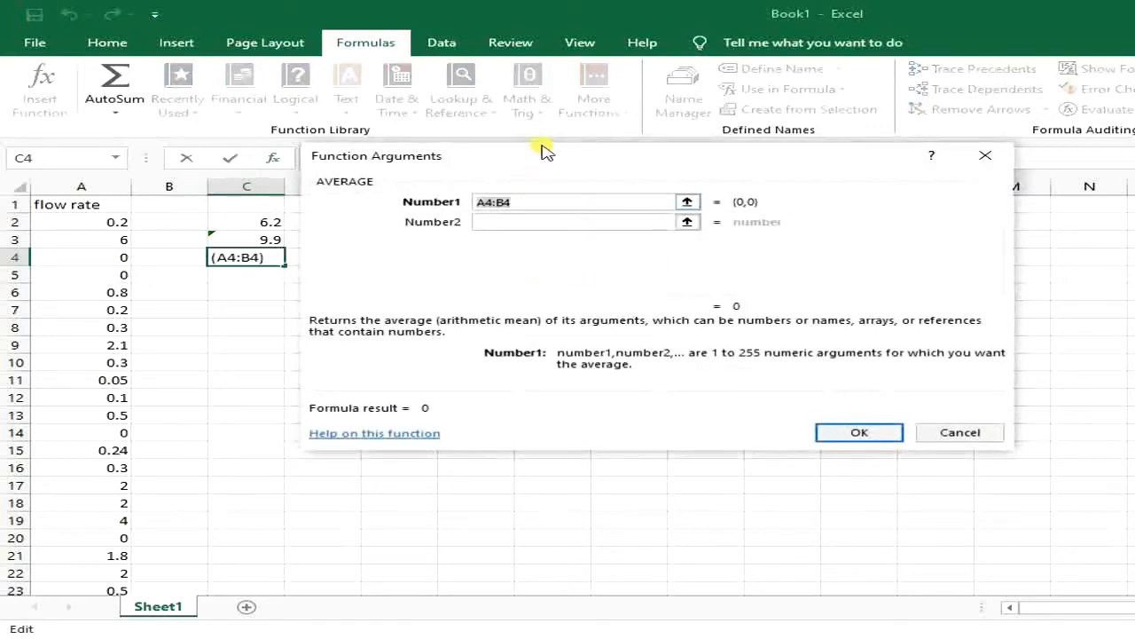
# Use A2 and A3 as the two separate arguments of the AVERAGE function in C4 and review the finished formula.
pyautogui.moveTo(545, 157); pyautogui.dragTo(592, 161)
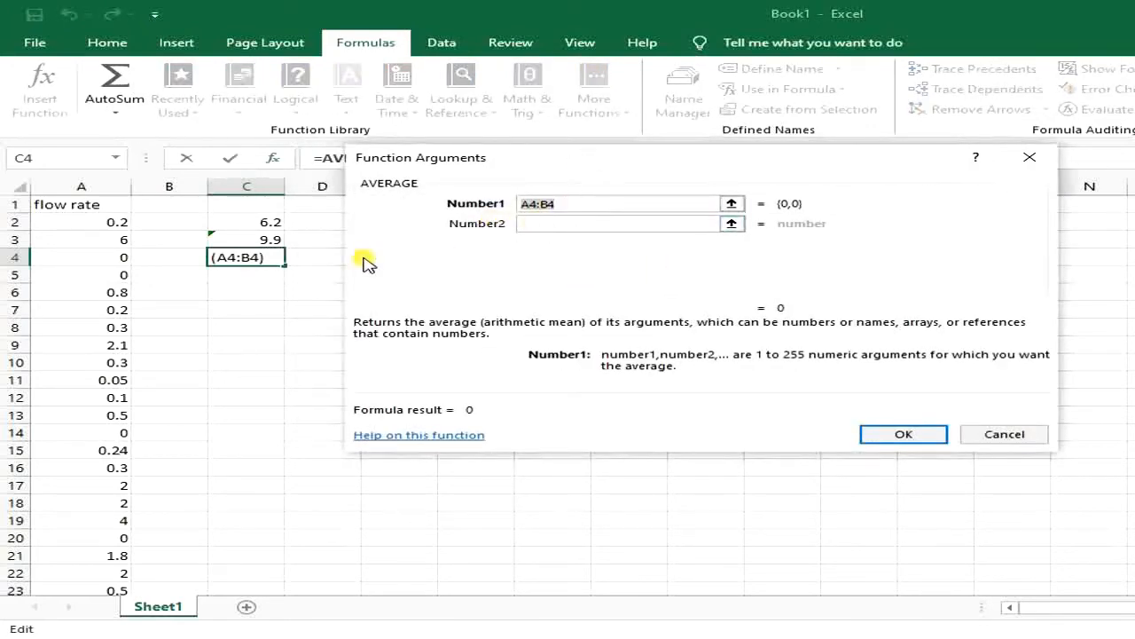
pyautogui.click(122, 234)
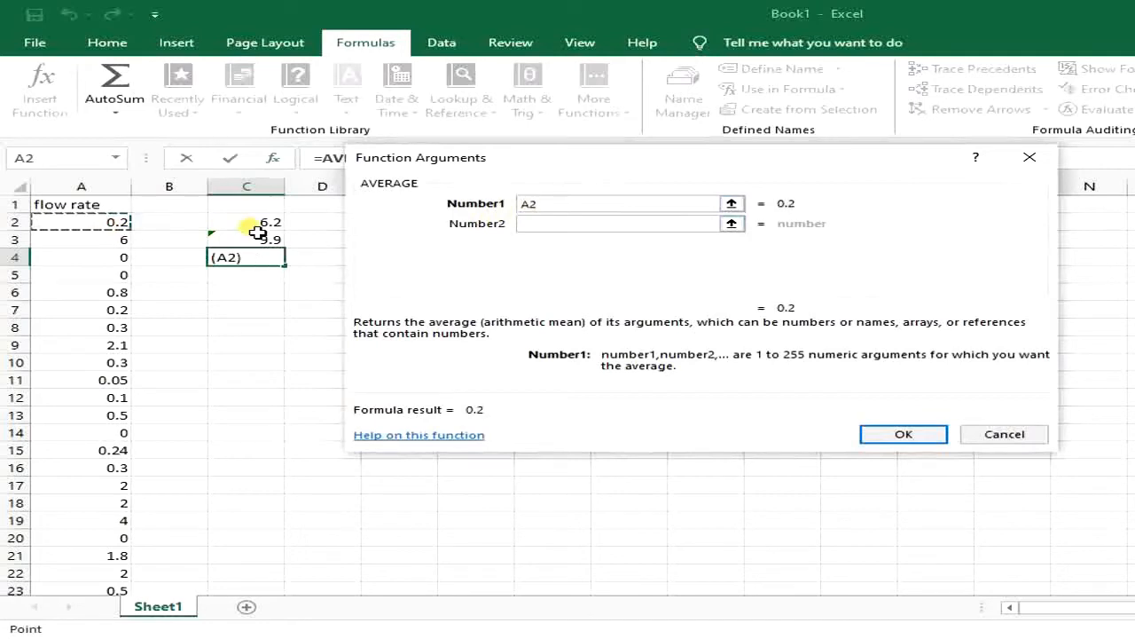
pyautogui.click(520, 223)
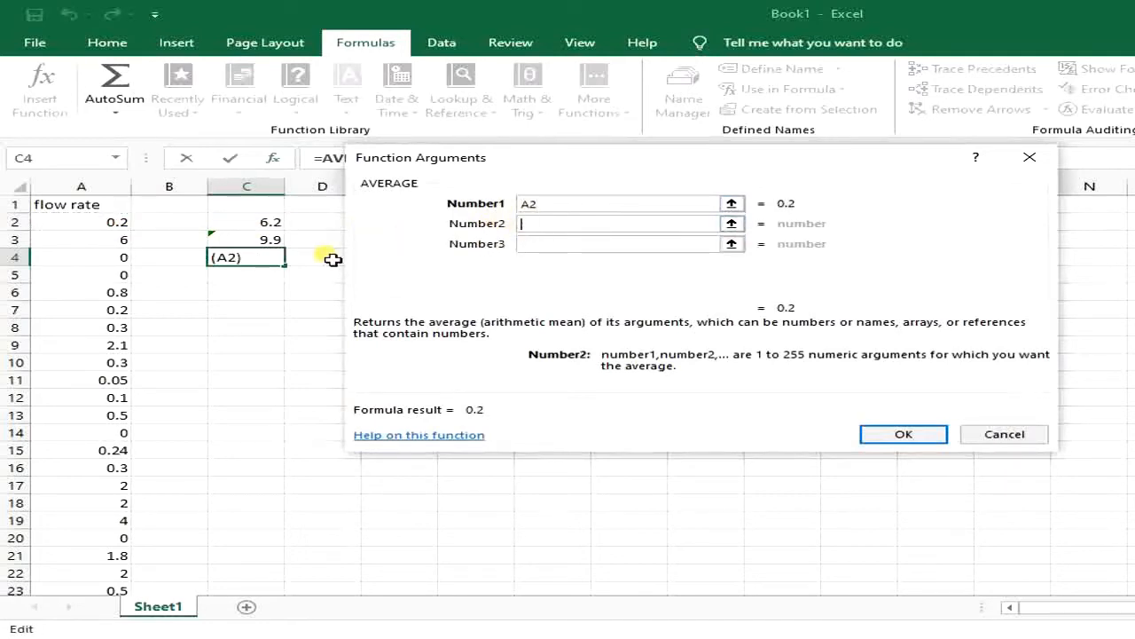
pyautogui.click(127, 246)
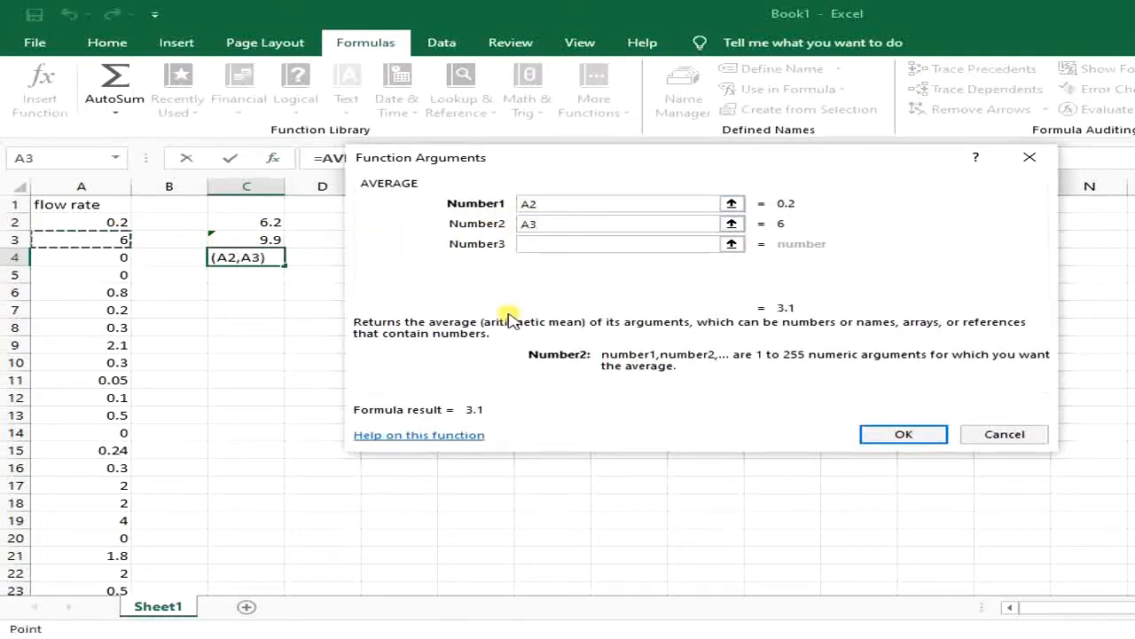
pyautogui.click(902, 434)
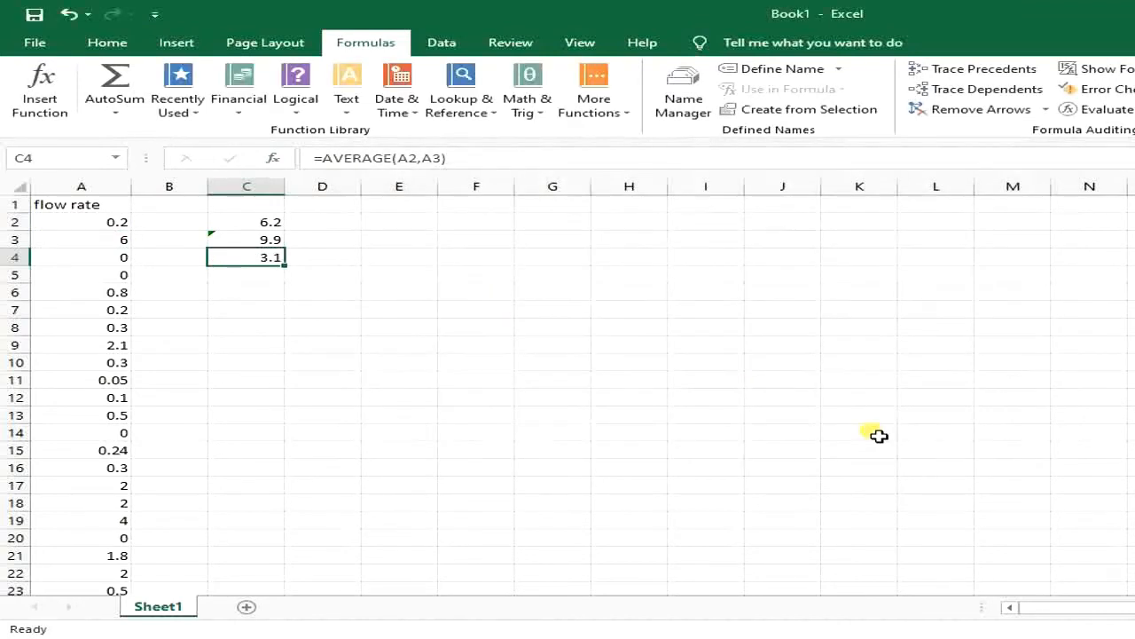
pyautogui.doubleClick(272, 257)
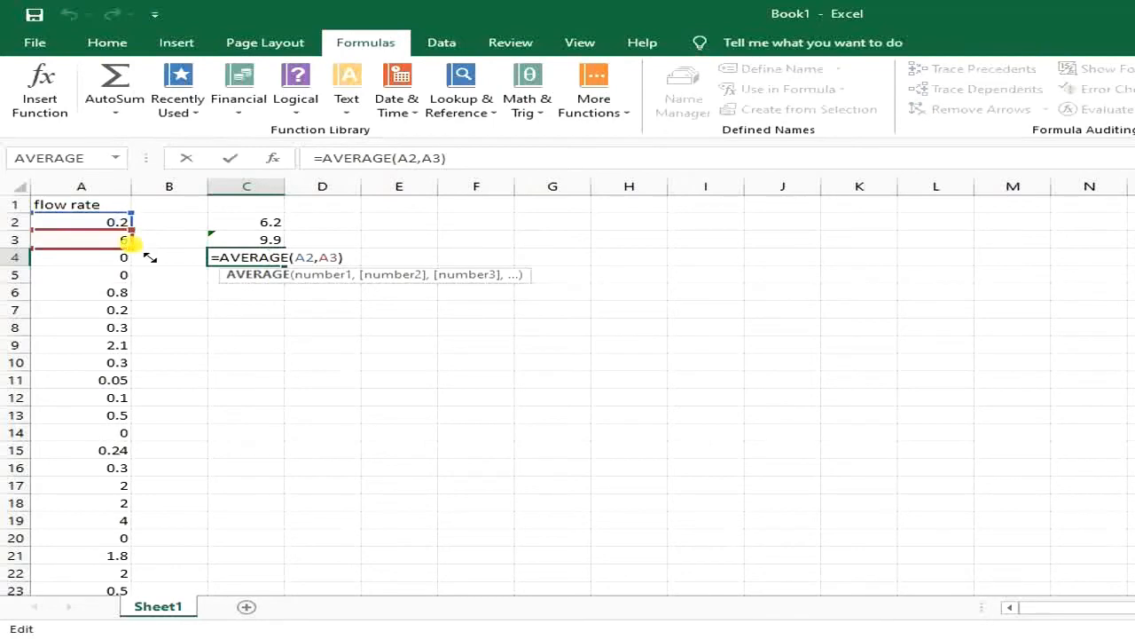
pyautogui.press('Return')
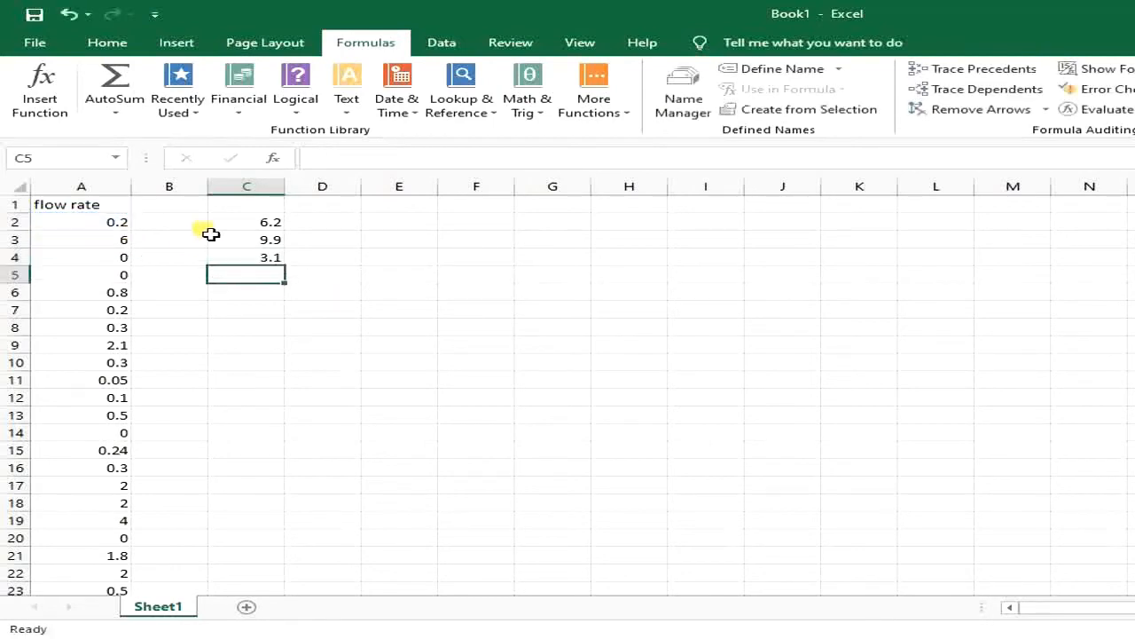
# Add an AutoSum formula in cell C5 and set its range to A2:A10.
pyautogui.click(115, 85)
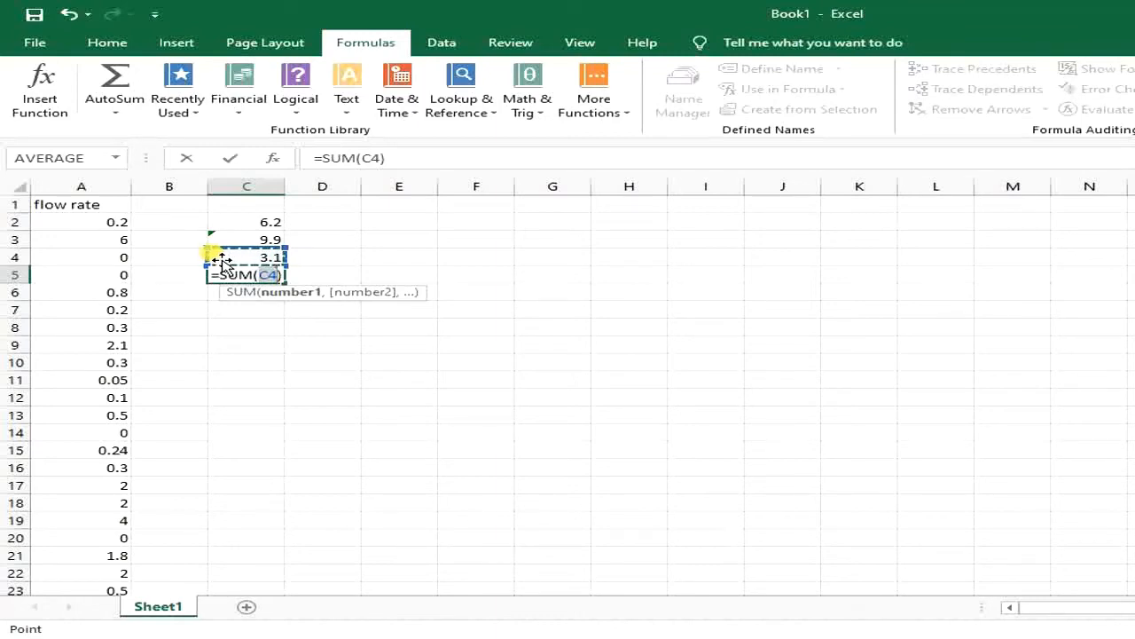
pyautogui.moveTo(222, 262); pyautogui.dragTo(122, 223)
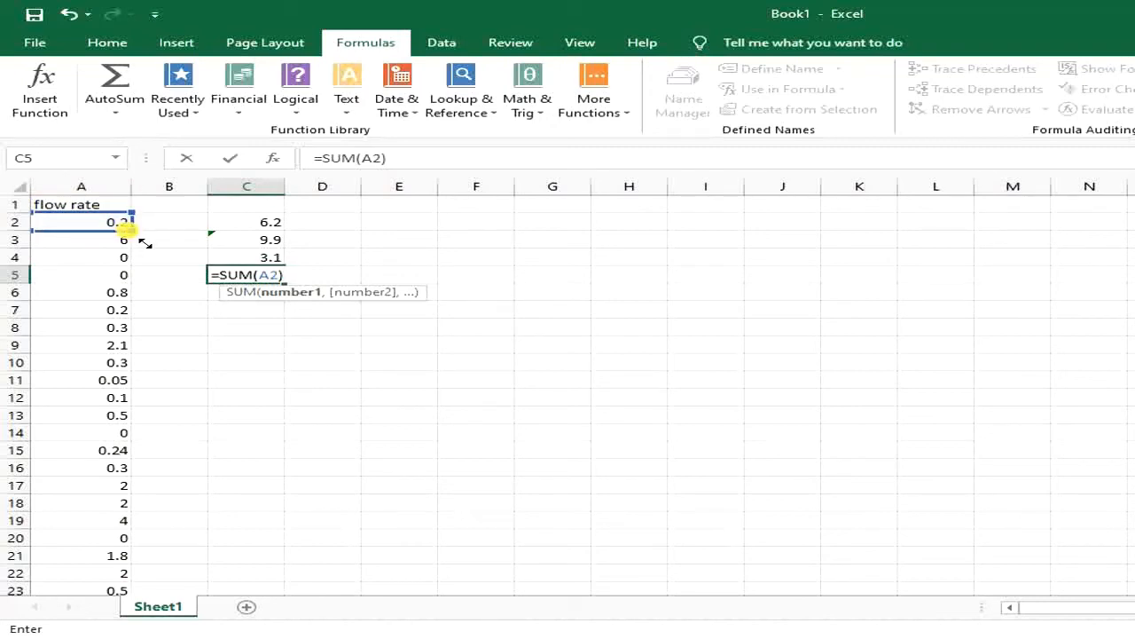
pyautogui.moveTo(142, 240); pyautogui.dragTo(151, 381)
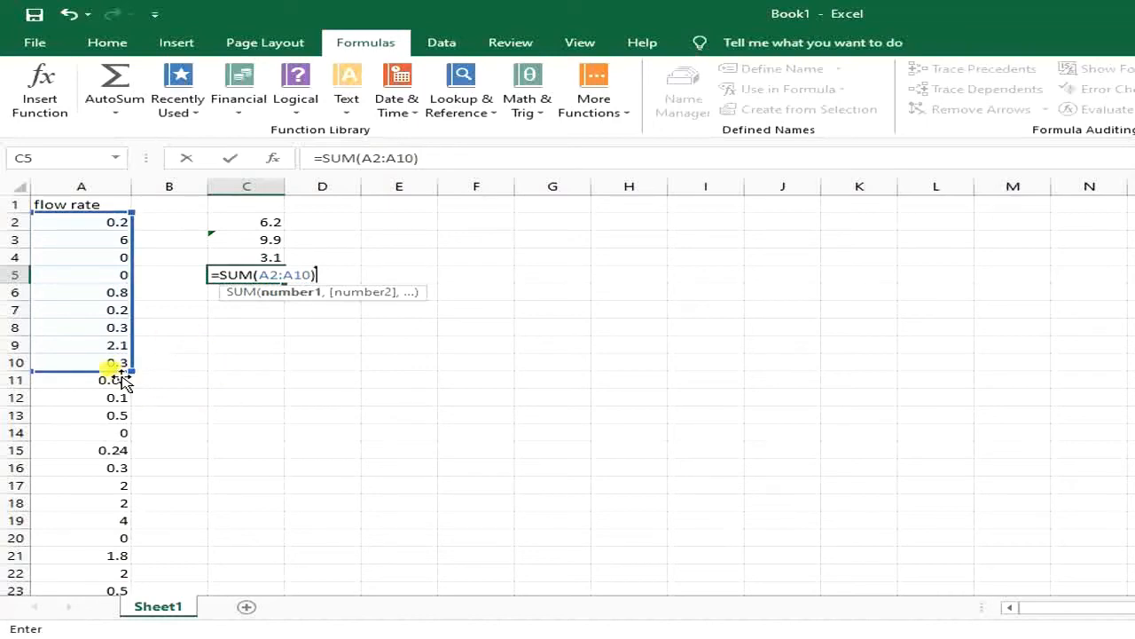
pyautogui.press('Return')
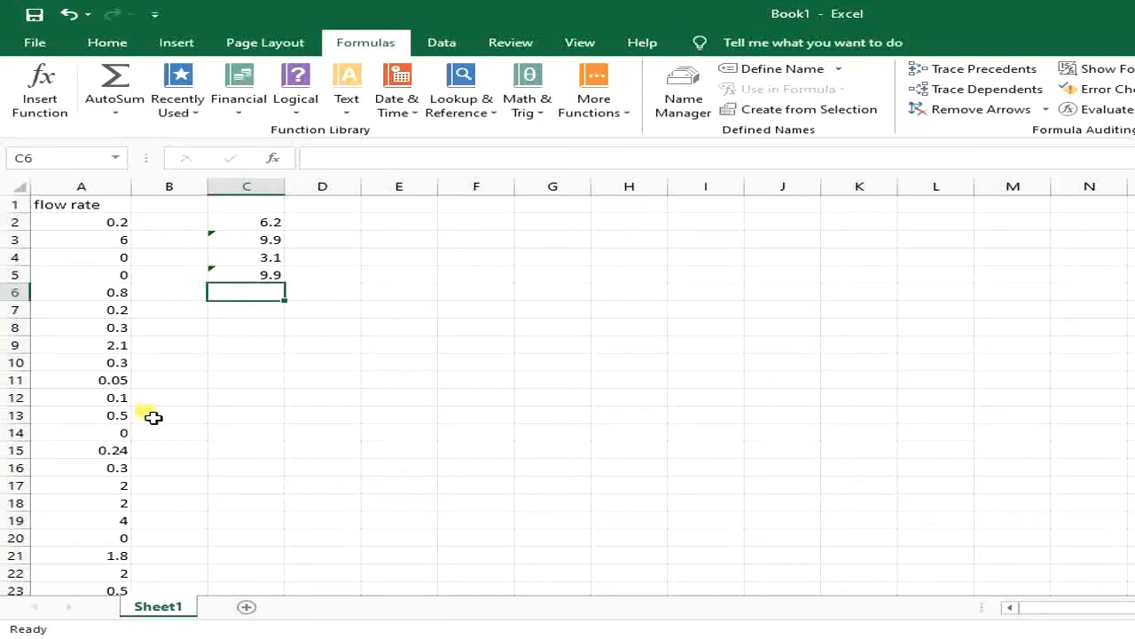
# Add a MAX formula for A2:A10 in cell C6 using AutoSum, and check it against the flow rate in A3.
pyautogui.click(120, 103)
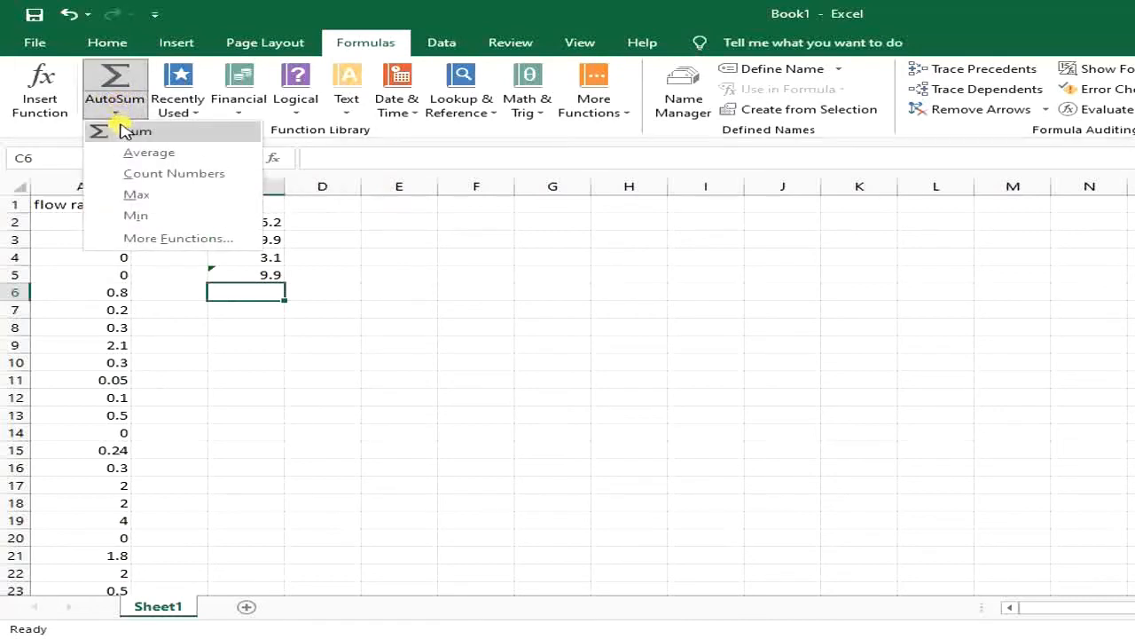
pyautogui.click(138, 196)
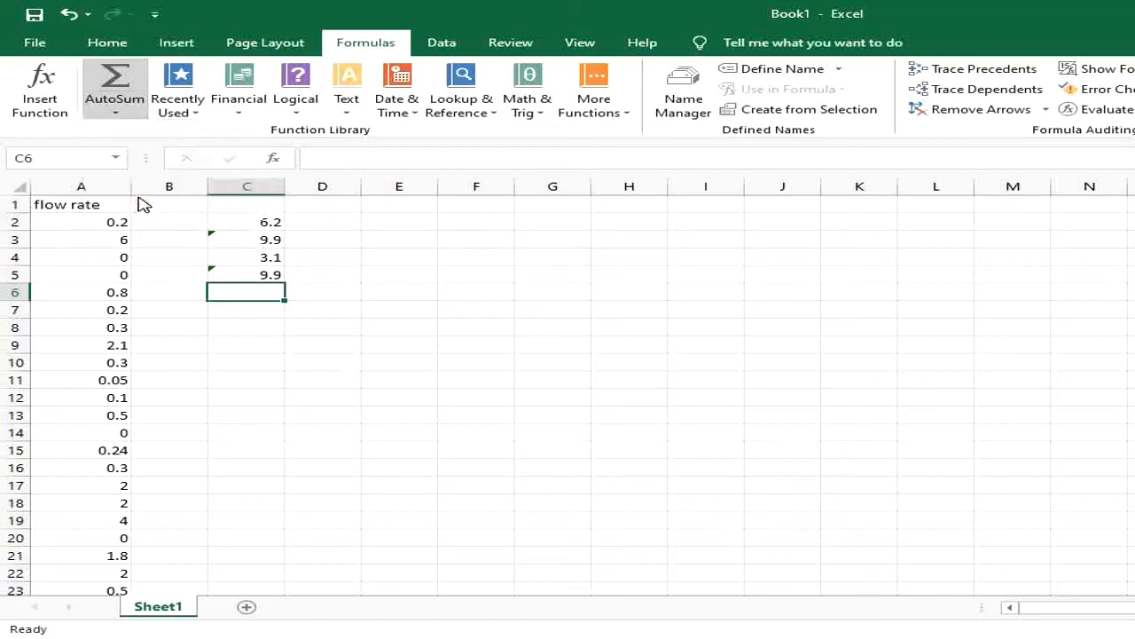
pyautogui.click(144, 202)
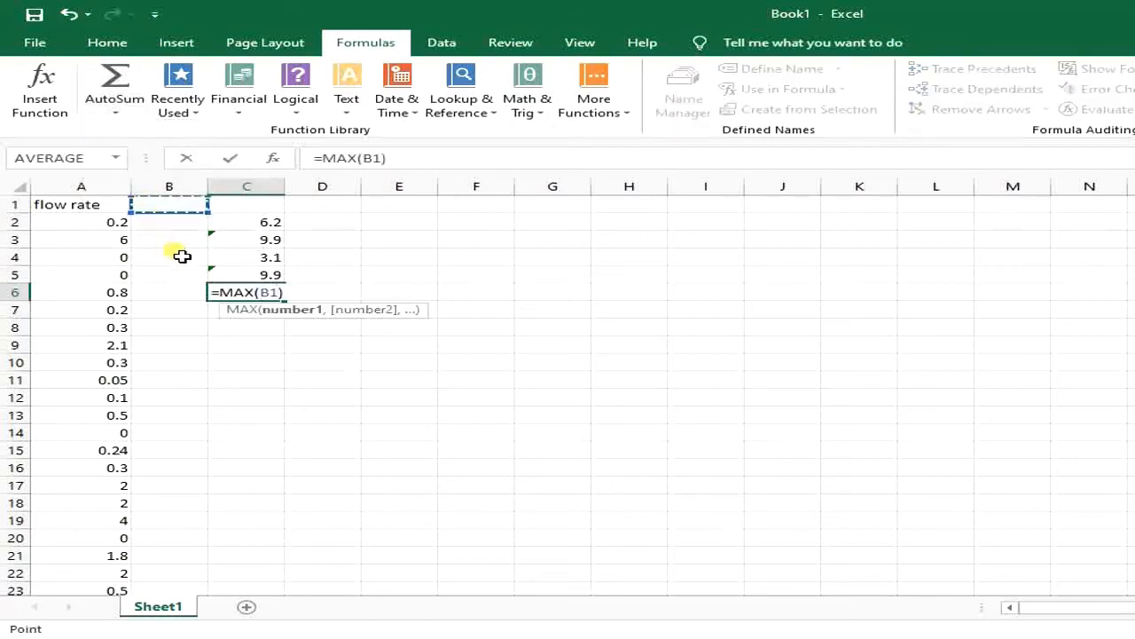
pyautogui.click(157, 215)
pyautogui.moveTo(162, 218); pyautogui.dragTo(121, 369)
pyautogui.press('Return')
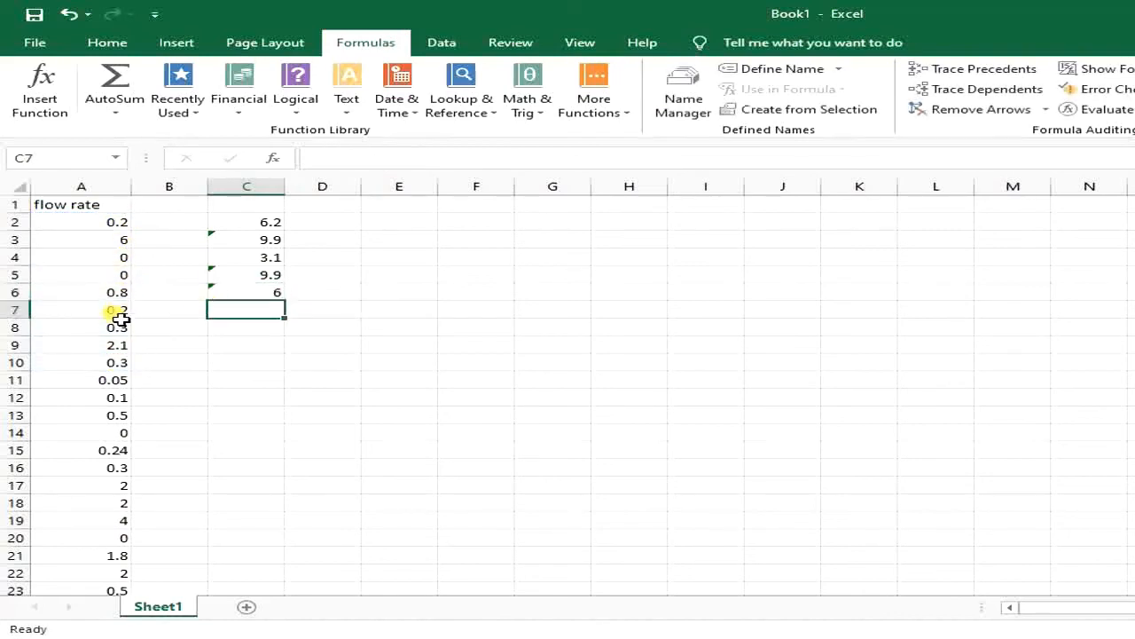
pyautogui.click(115, 247)
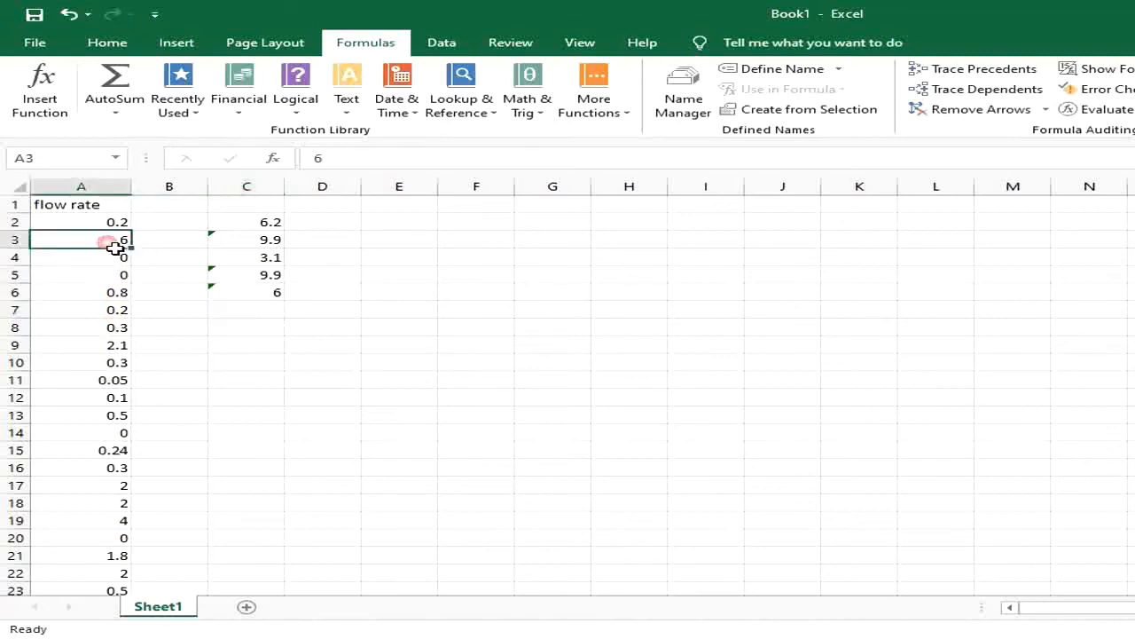
pyautogui.click(238, 297)
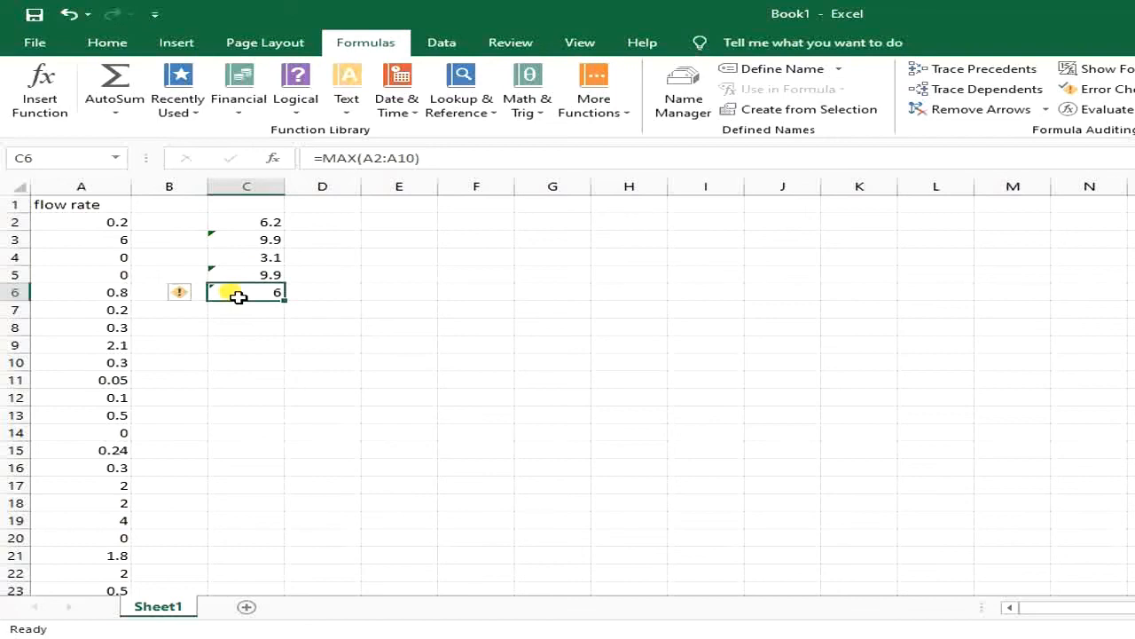
pyautogui.press('Return')
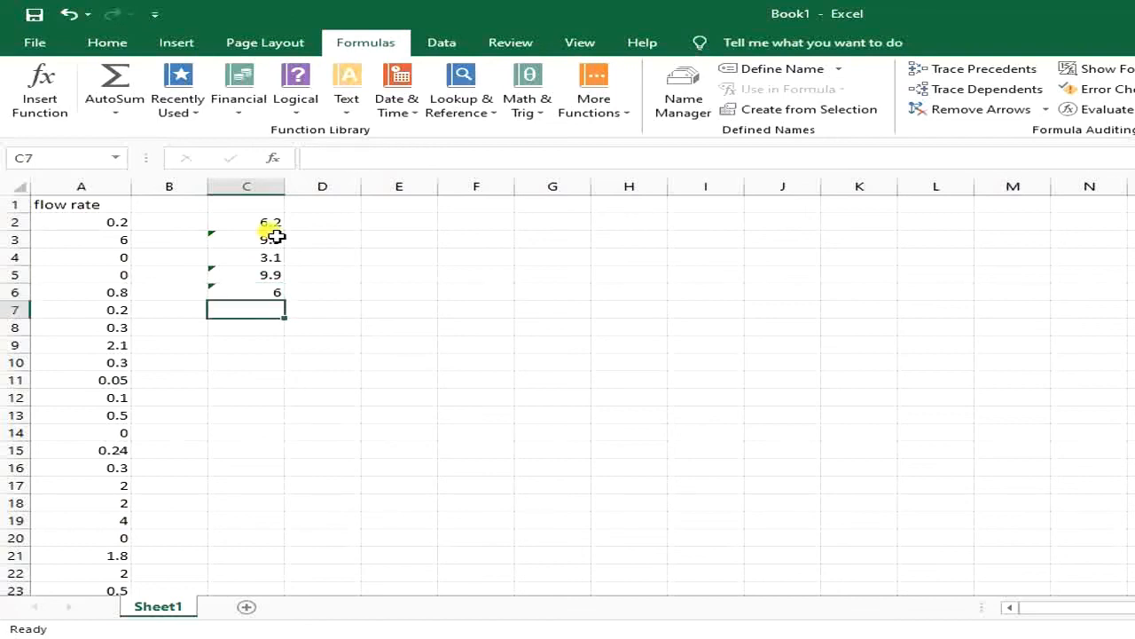